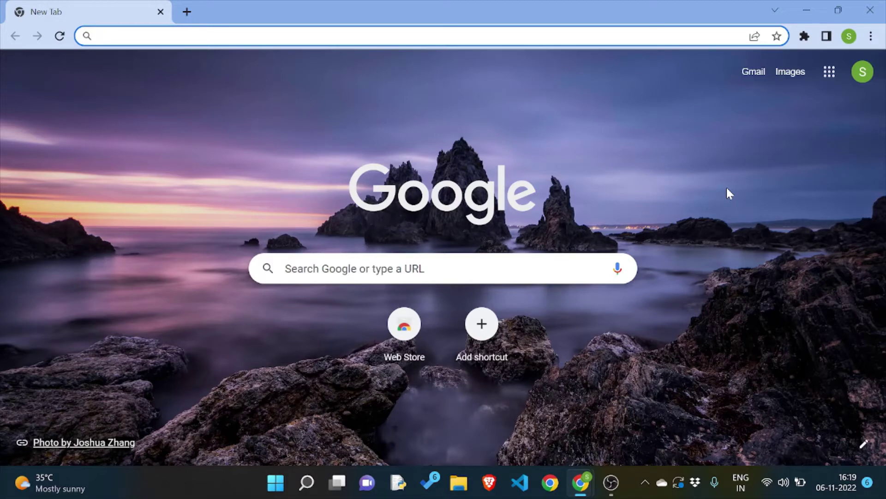
Minimize the blank new tab to reveal the spam extortion email in Roundcube.
left_click(805, 6)
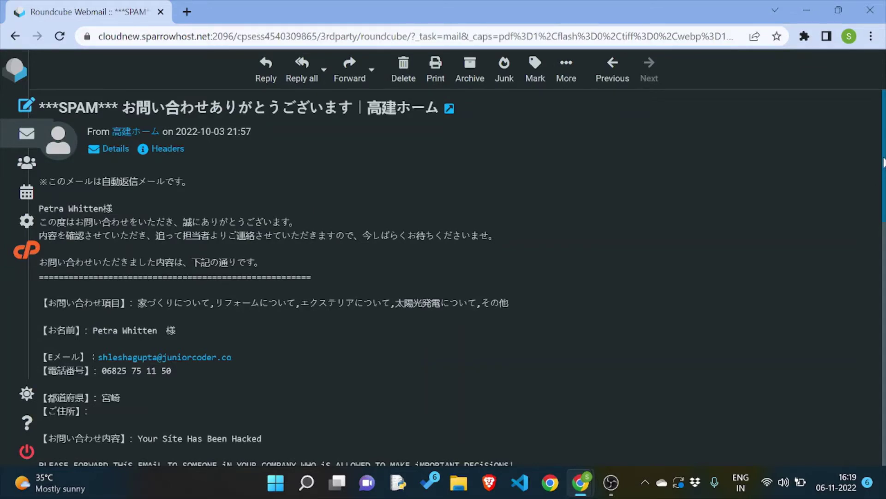
scroll(796, 194, "down", 3)
scroll(444, 277, "down", 1)
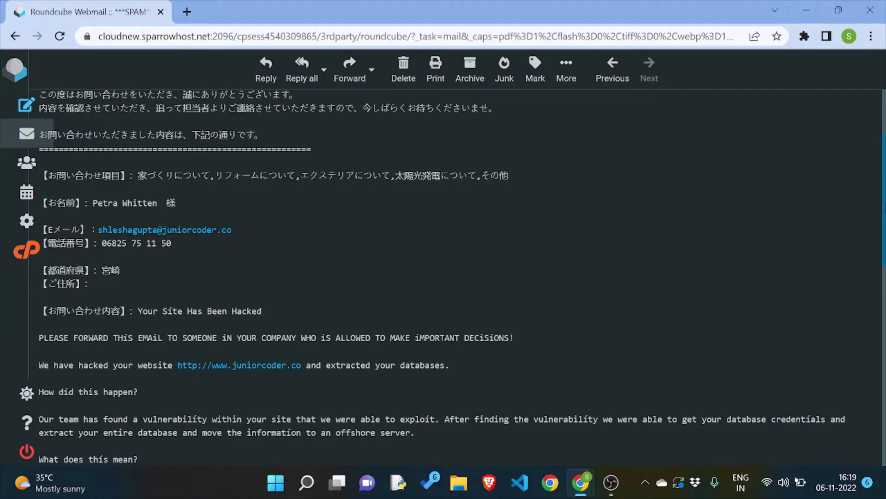
scroll(444, 278, "down", 1)
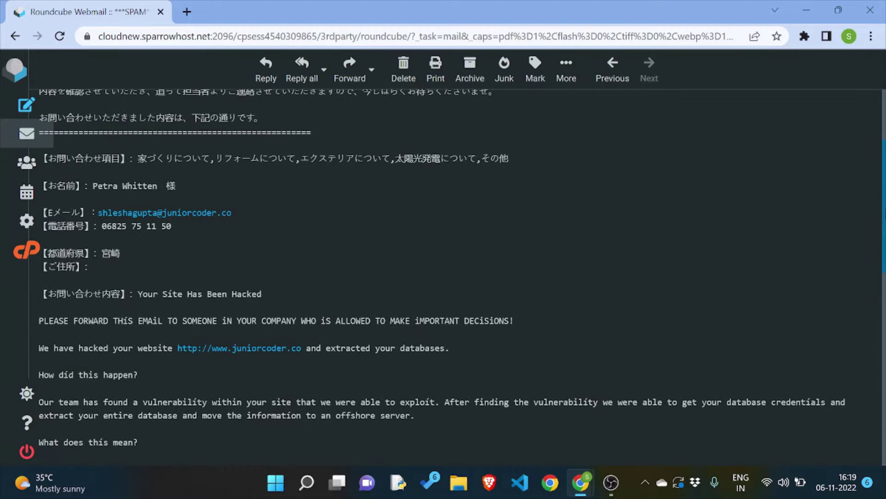
scroll(443, 278, "down", 1)
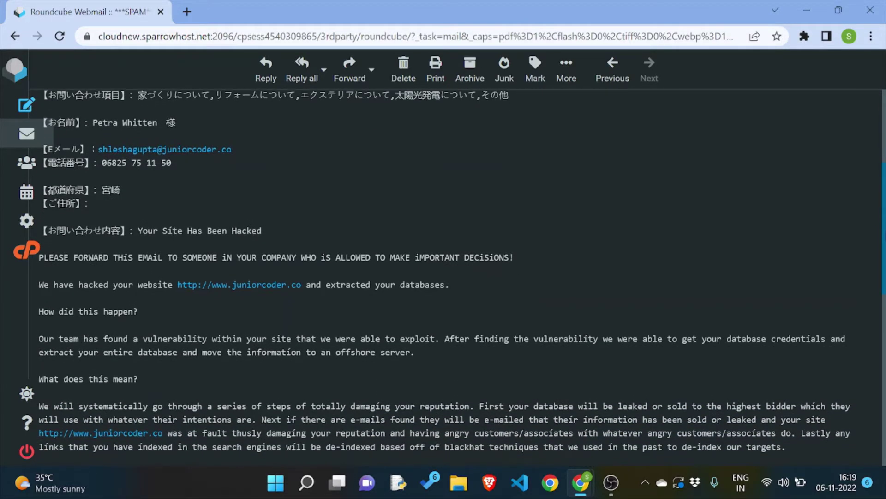
scroll(444, 278, "down", 1)
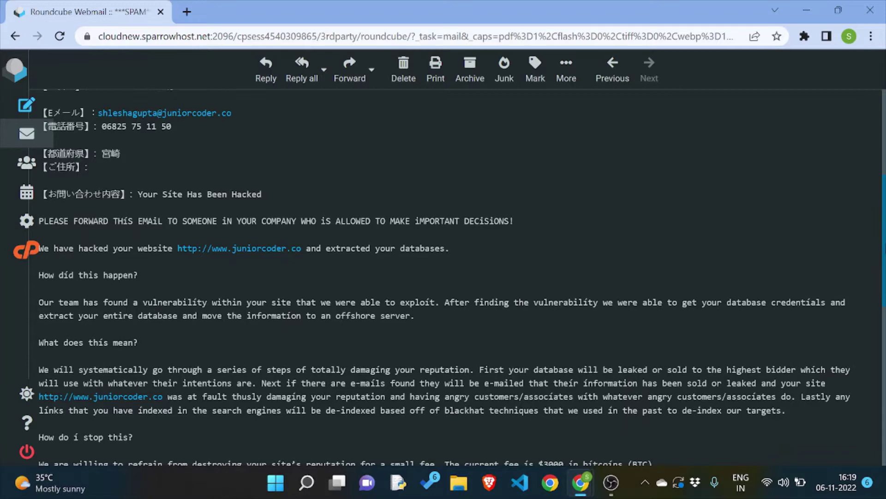
scroll(444, 277, "down", 1)
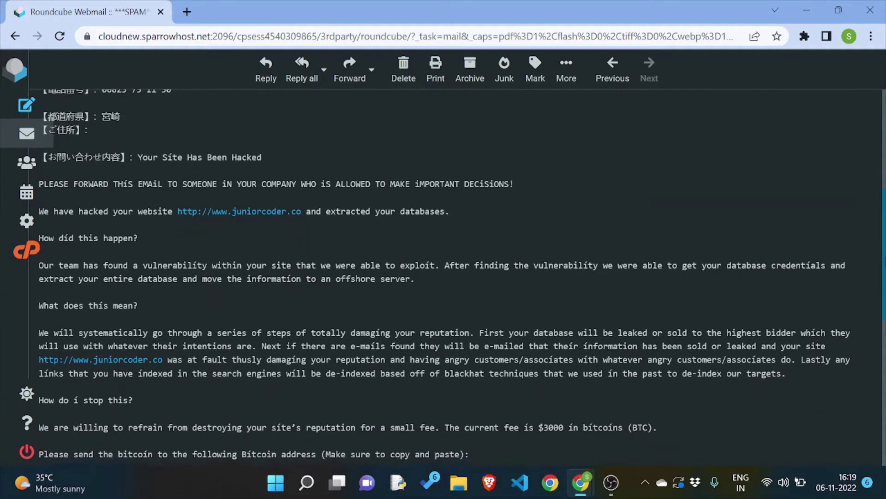
scroll(443, 277, "down", 1)
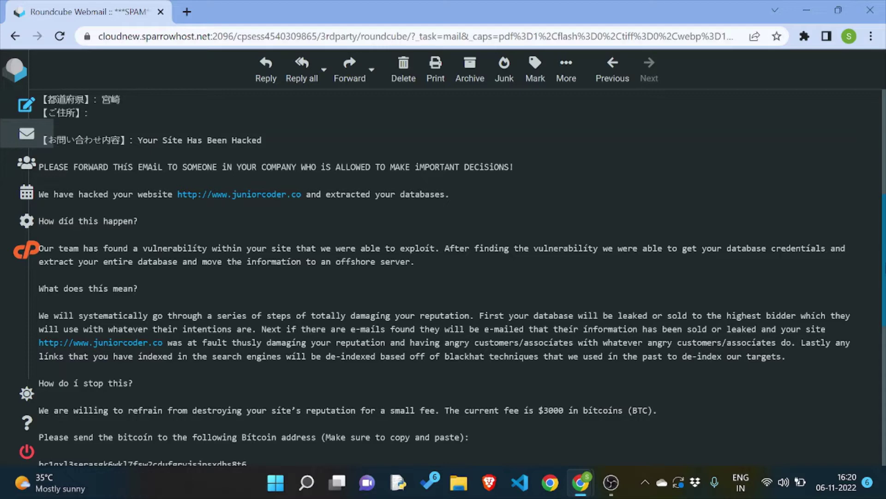
left_click_drag(884, 245, 883, 305)
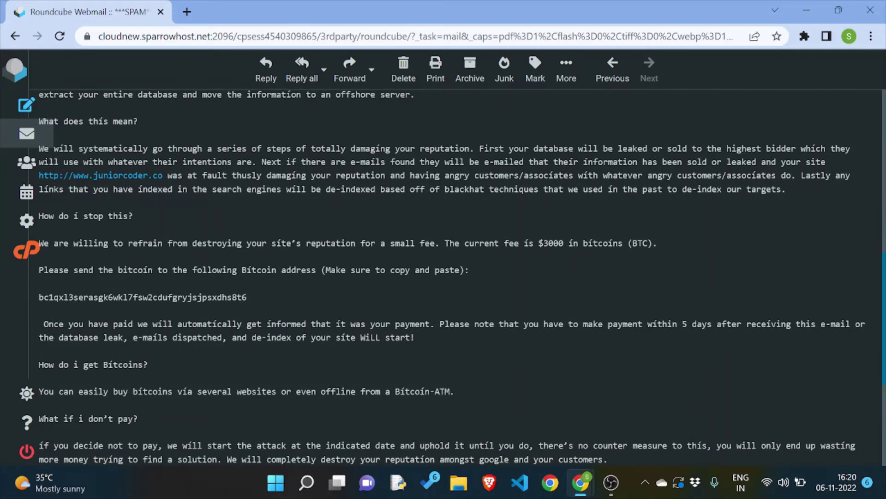
Highlight '$3000 in bitcoins (BTC)' and the reputation-destroying phrase in turn, clearing each selection.
left_click_drag(539, 243, 653, 244)
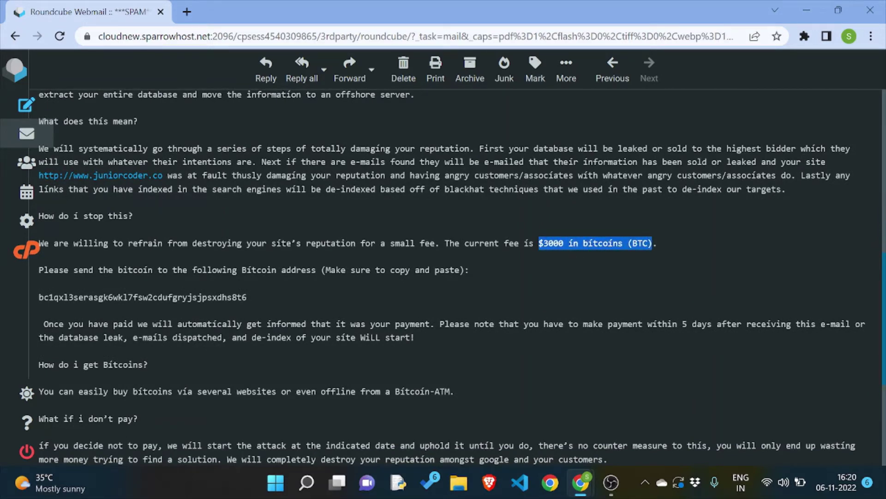
left_click(678, 294)
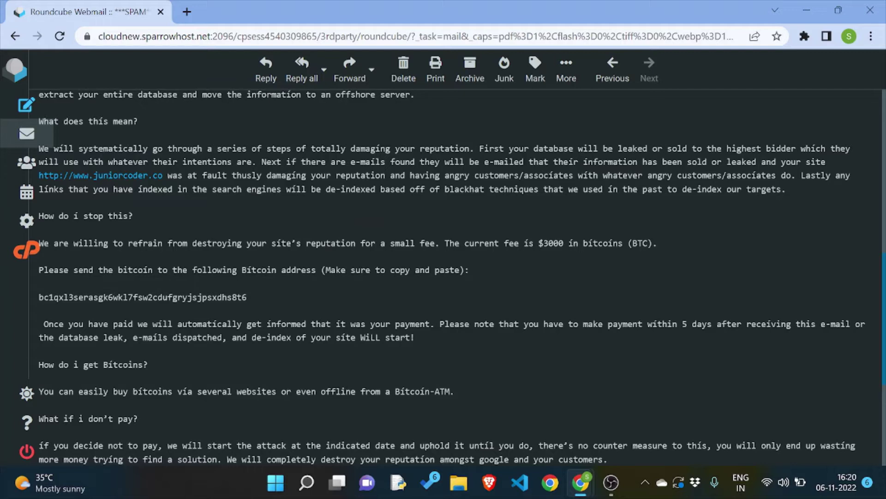
left_click_drag(191, 243, 436, 243)
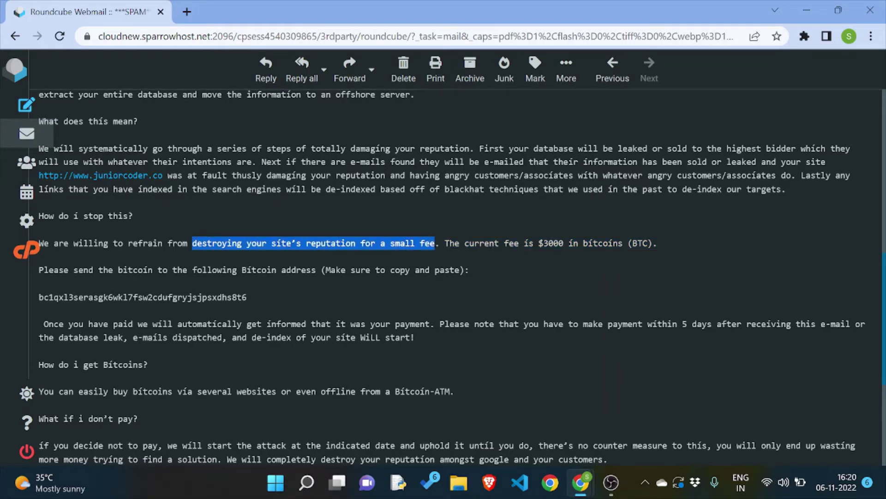
left_click(550, 268)
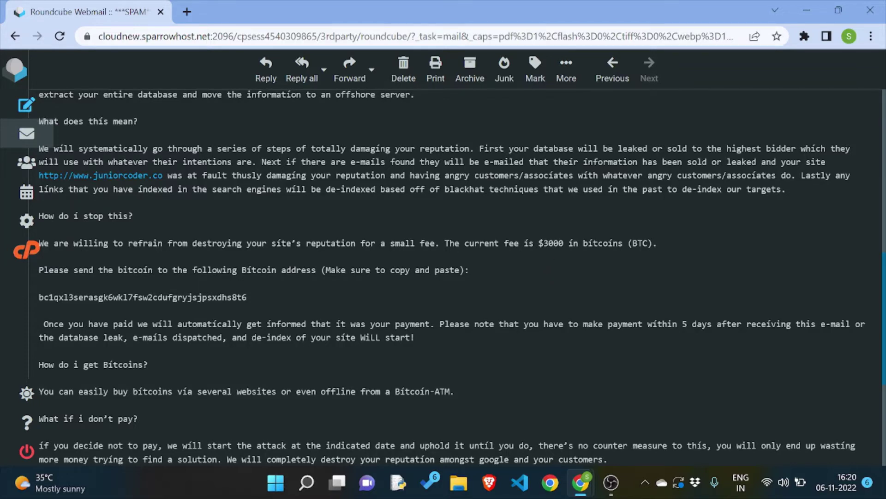
left_click_drag(540, 242, 652, 243)
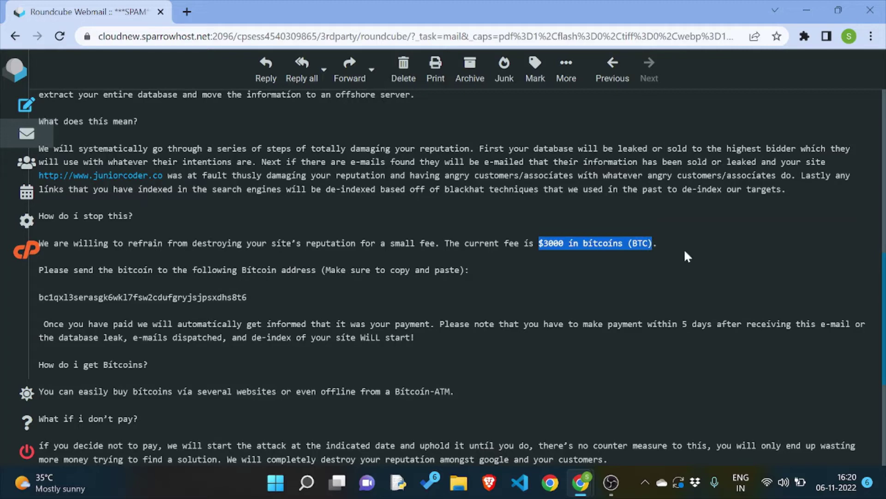
left_click(714, 263)
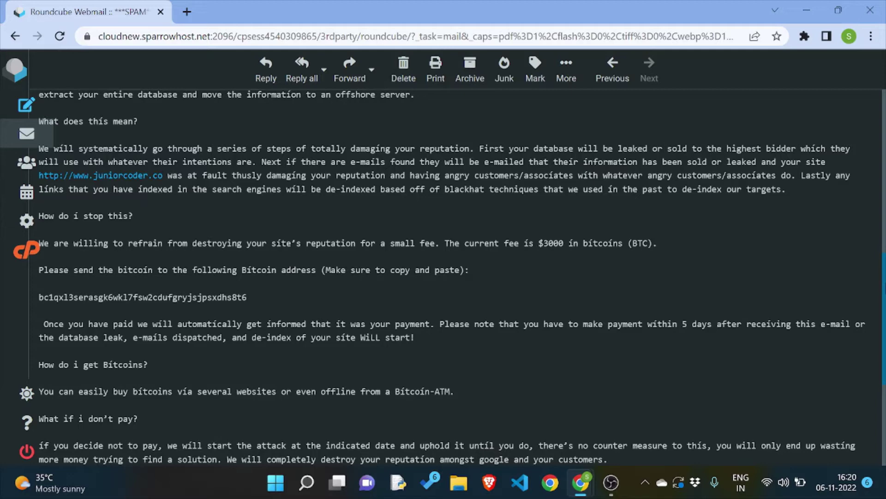
scroll(452, 278, "down", 1)
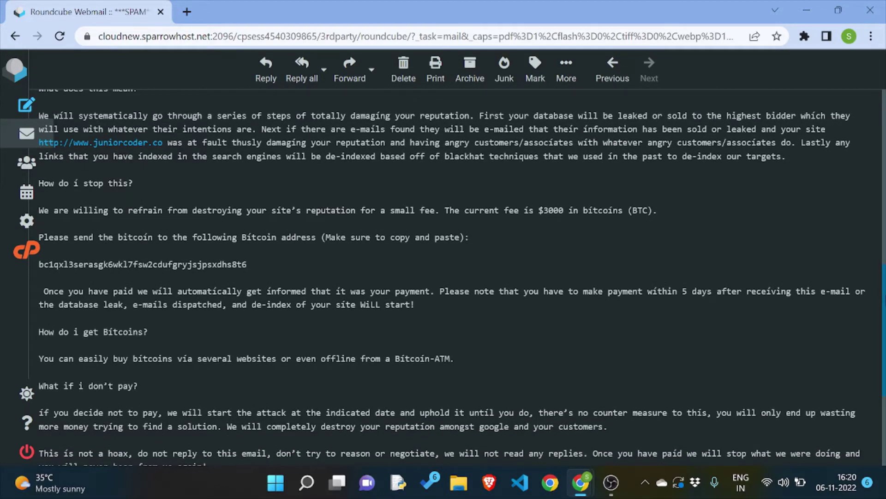
scroll(883, 348, "down", 2)
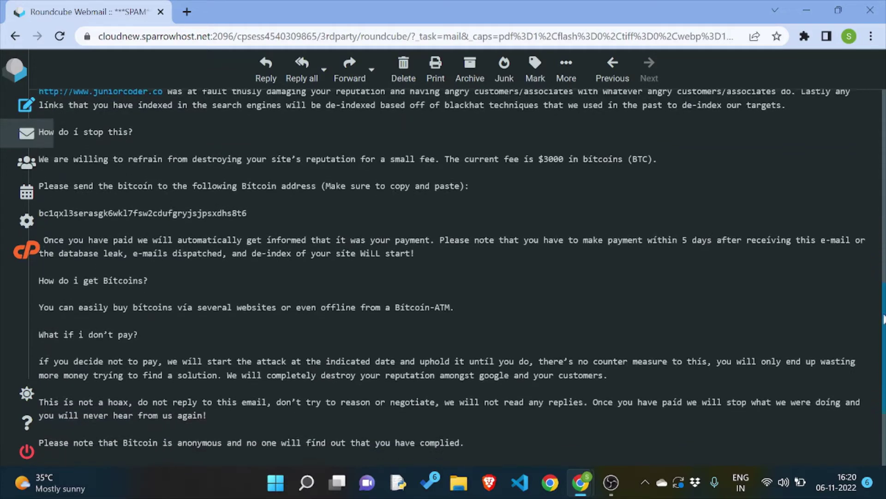
scroll(884, 348, "down", 2)
scroll(884, 348, "down", 1)
scroll(884, 349, "down", 1)
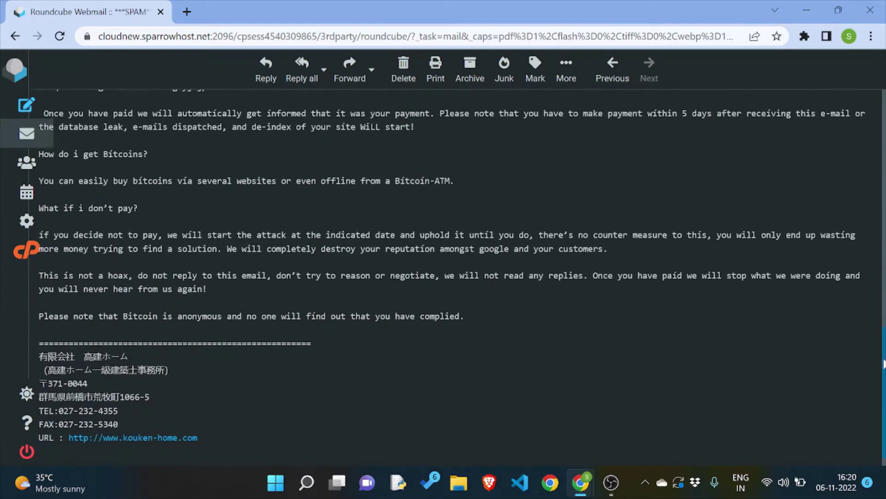
scroll(884, 348, "down", 1)
scroll(876, 334, "up", 3)
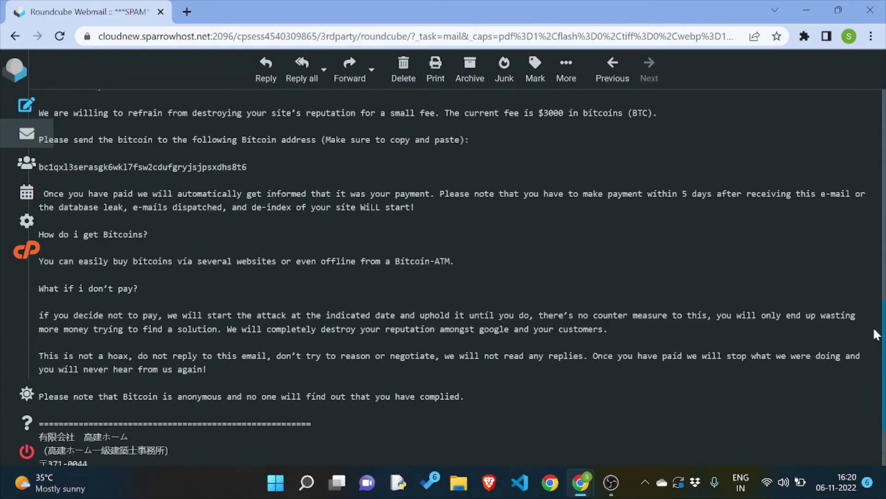
scroll(875, 334, "up", 1)
scroll(873, 325, "up", 1)
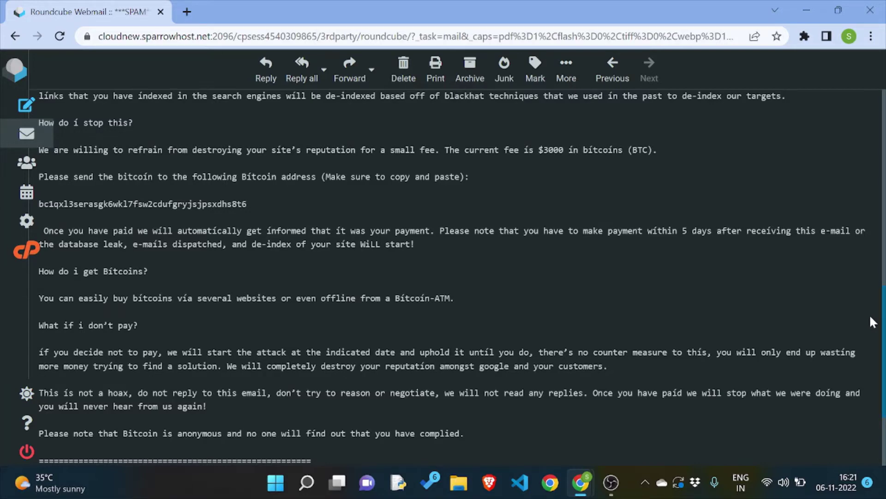
scroll(869, 313, "up", 5)
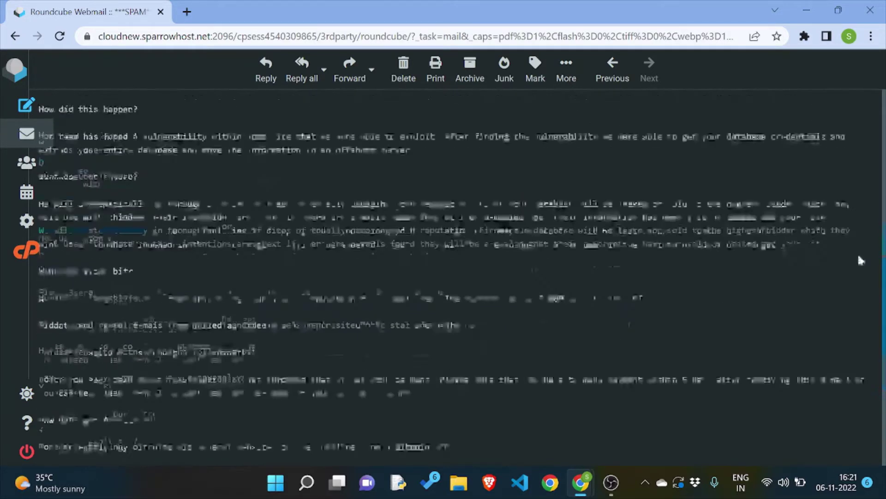
scroll(846, 184, "up", 3)
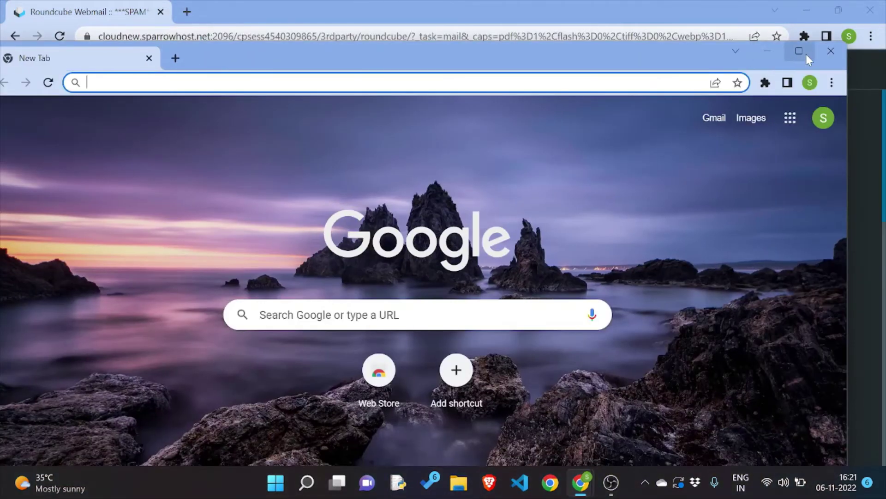
Select the ***SPAM*** tag in the subject, with the maximized new tab restored afterwards.
left_click(799, 52)
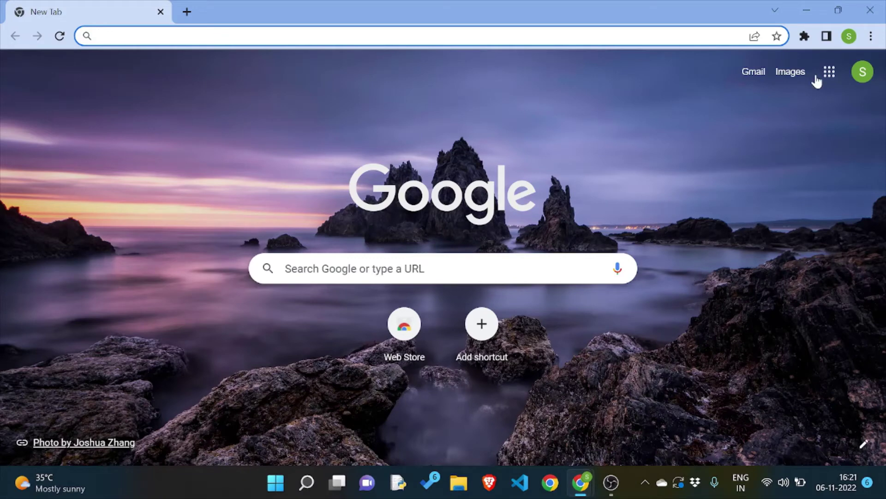
left_click(811, 12)
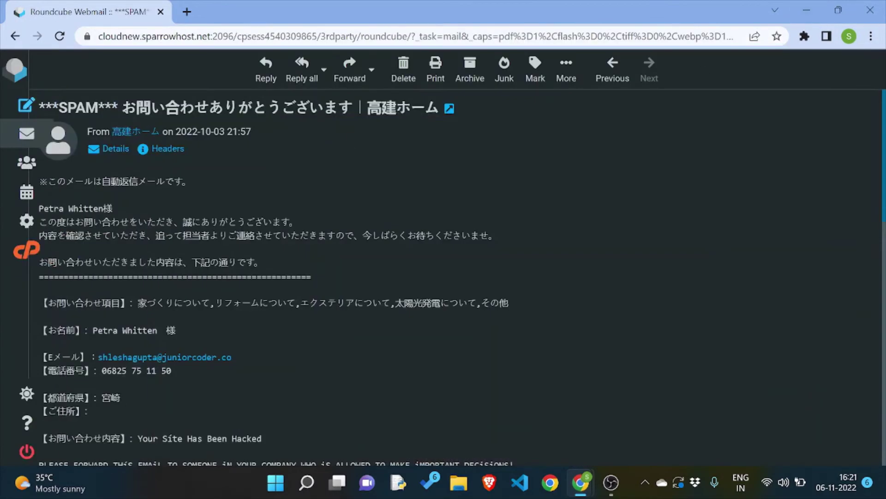
left_click_drag(38, 107, 117, 108)
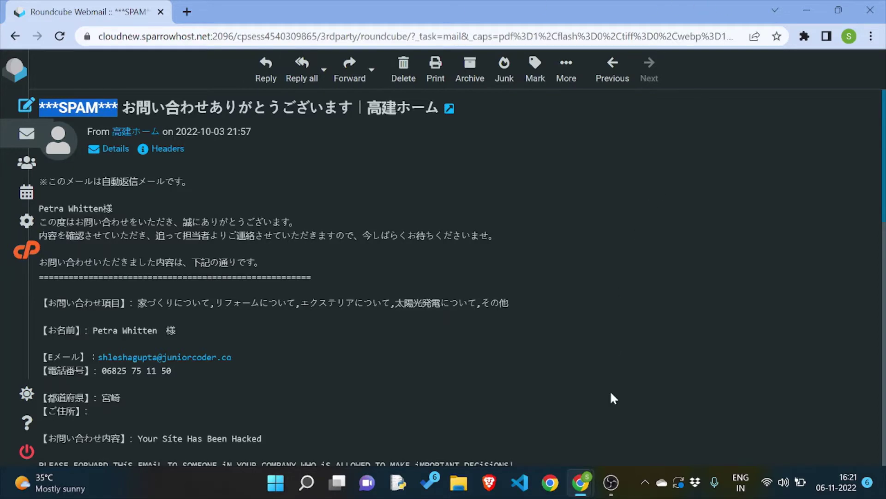
mouse_move(581, 482)
left_click(583, 434)
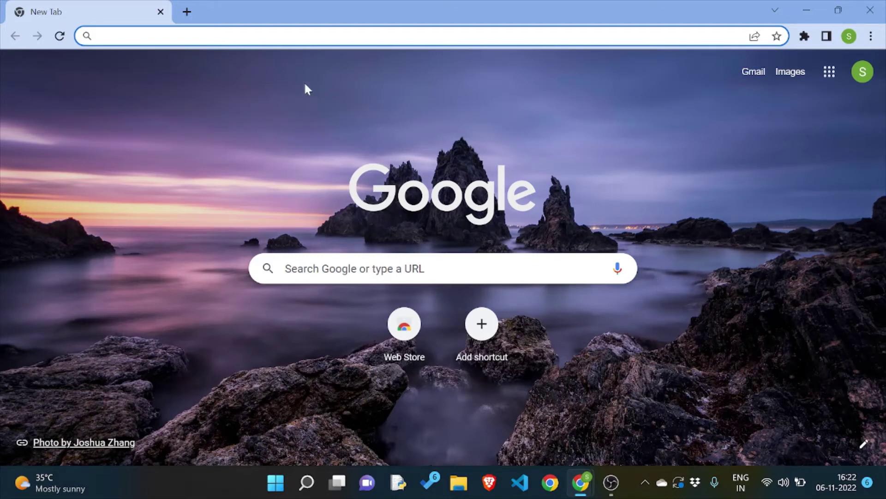
type("juni")
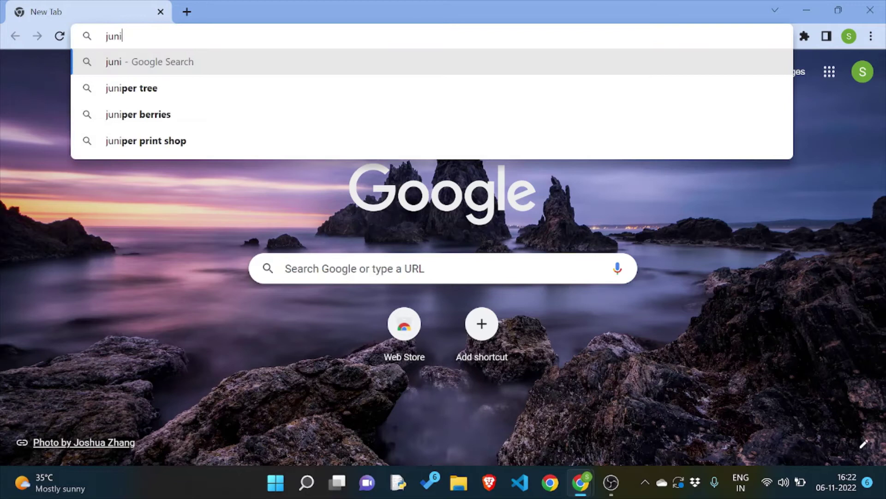
type("or")
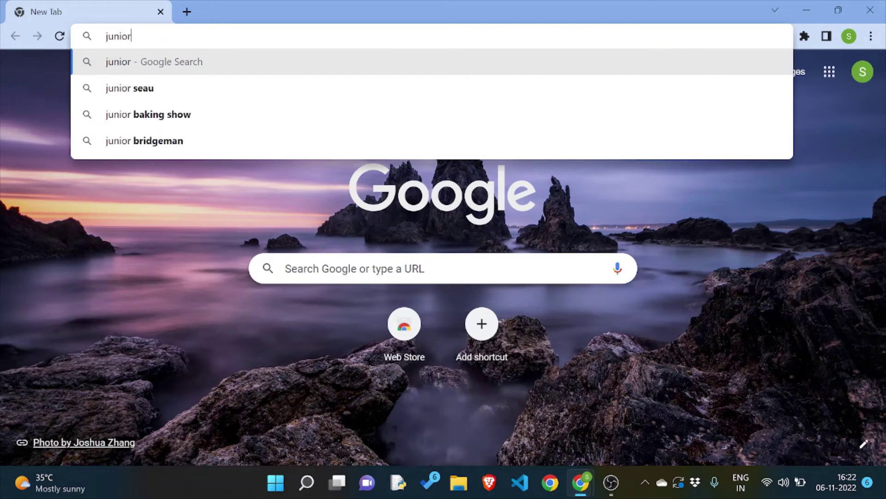
type("v")
Fix the typo, load juniorcoder.co, and reload it with F5.
key("BackSpace")
type("coder")
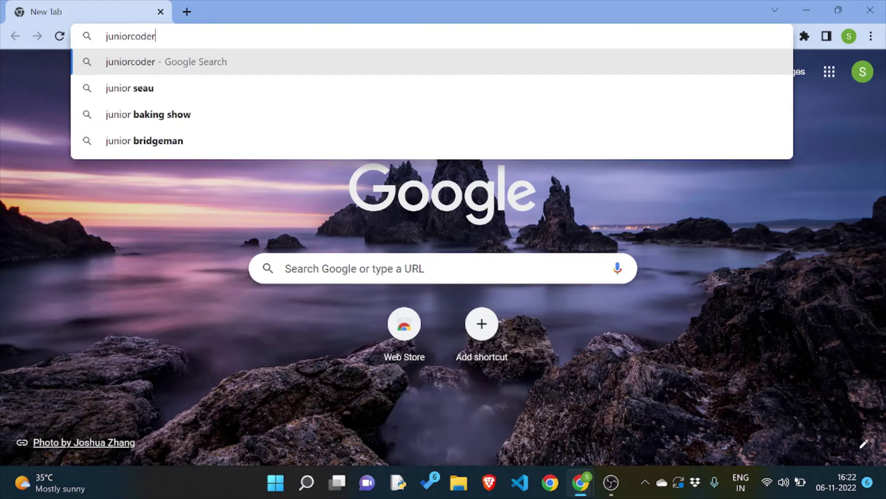
type(".co")
key("Return")
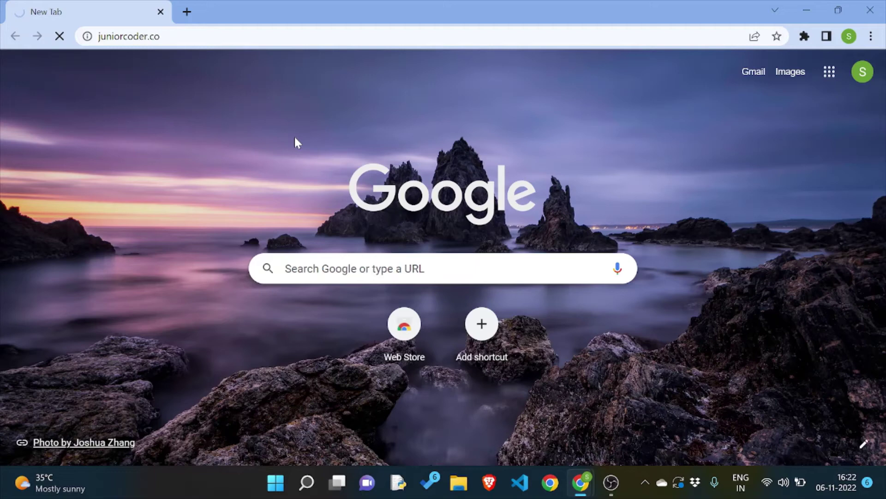
key("F5")
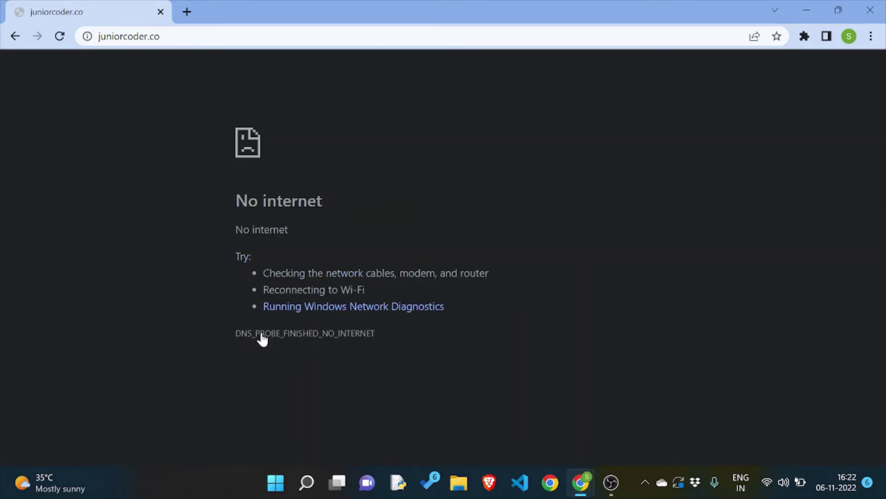
Open a second blank Chrome tab.
left_click(188, 12)
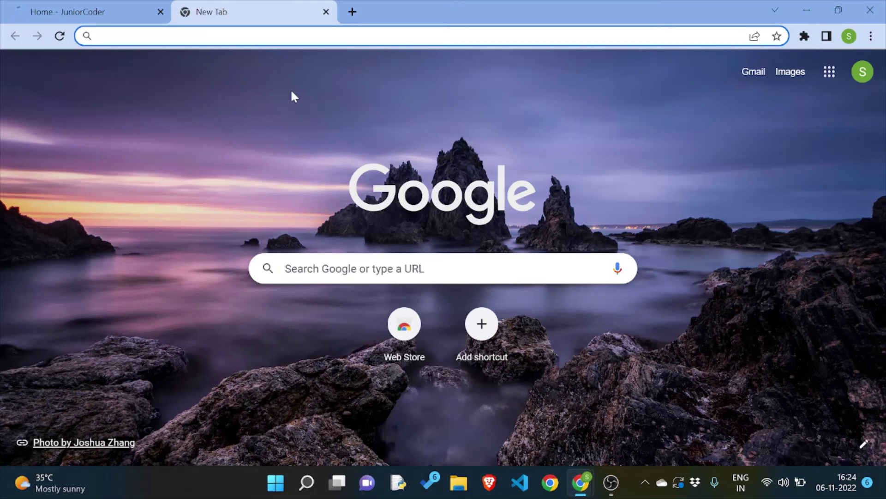
Collapse the JuniorCoder home page's side navigation, then switch to the blank tab.
left_click(124, 5)
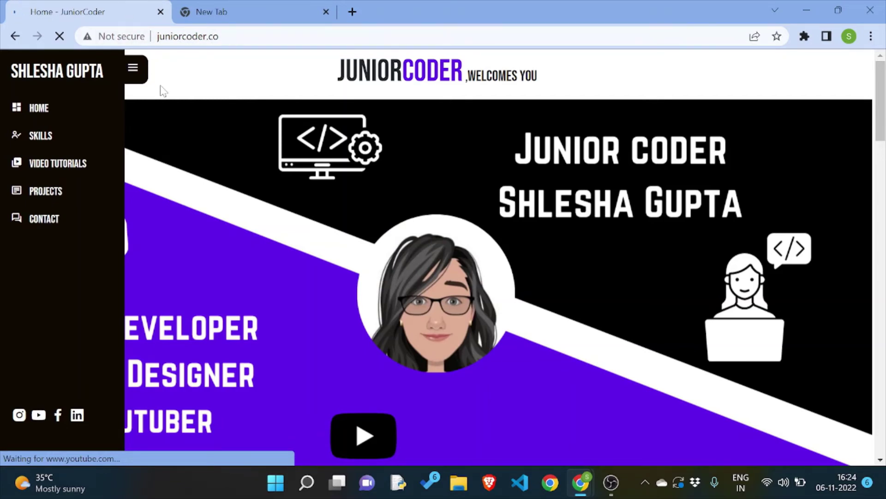
left_click(137, 80)
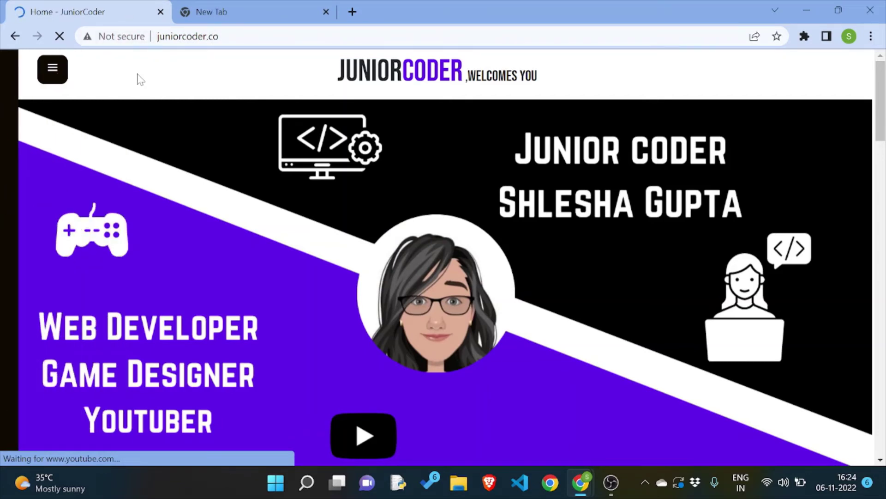
left_click_drag(880, 101, 883, 391)
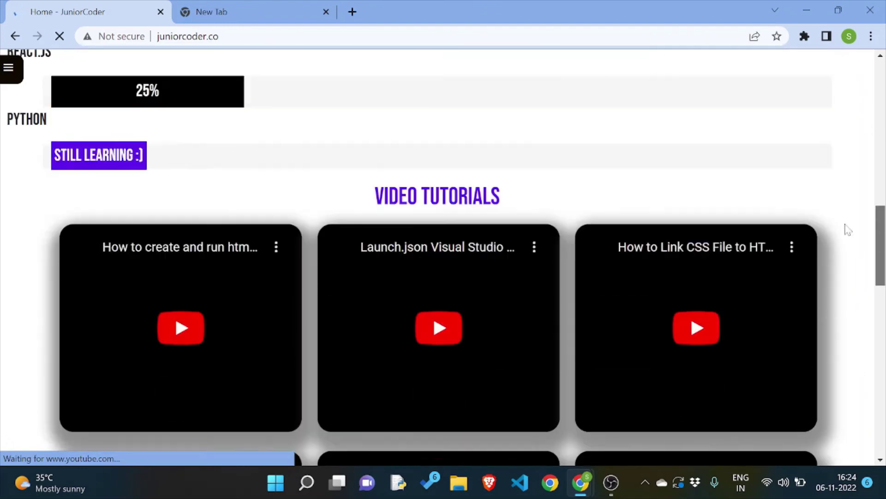
left_click_drag(881, 391, 824, 108)
scroll(823, 108, "up", 1)
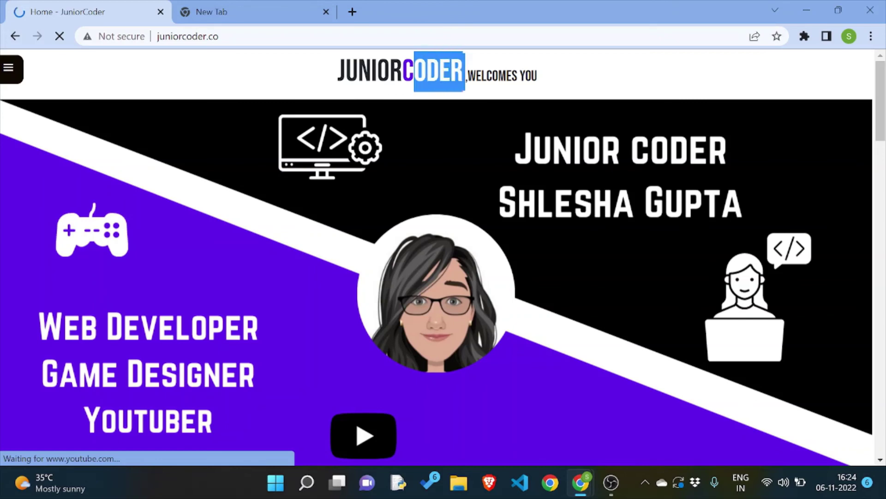
left_click(220, 8)
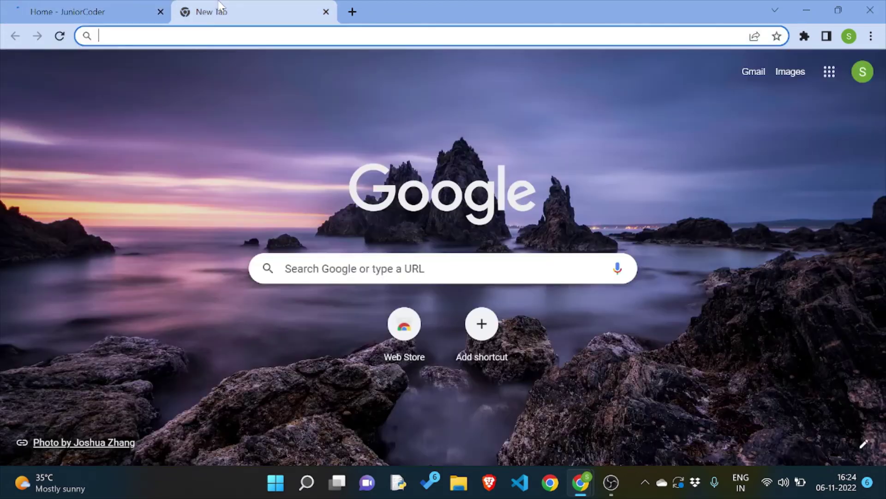